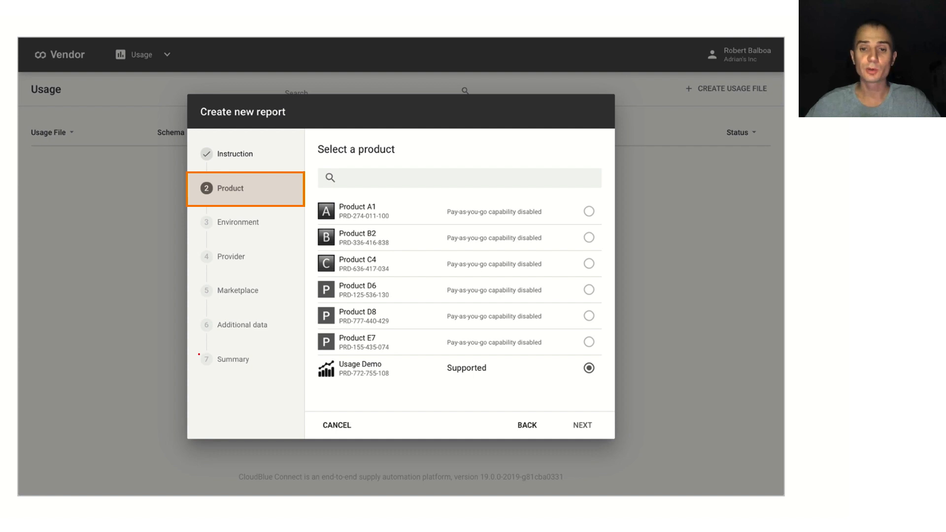
Highlight Usage Demo's Supported status and pay-as-you-go capability, then reach its PPU Item 1–4 list
mouse_move(505, 354)
left_mouse_down()
mouse_move(467, 353)
mouse_move(502, 356)
left_mouse_up()
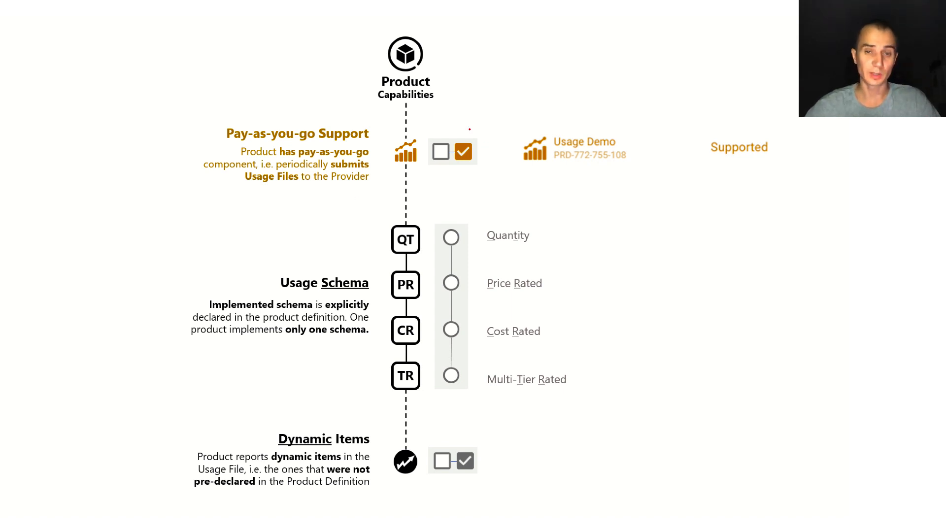
mouse_move(479, 134)
left_mouse_down()
mouse_move(452, 139)
mouse_move(480, 136)
left_mouse_up()
key("Right")
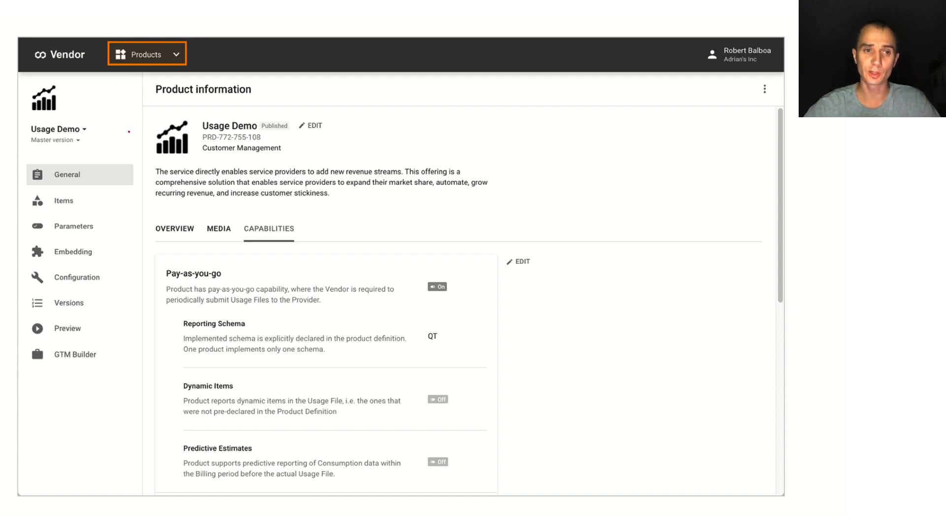
key("Right")
key("Right")
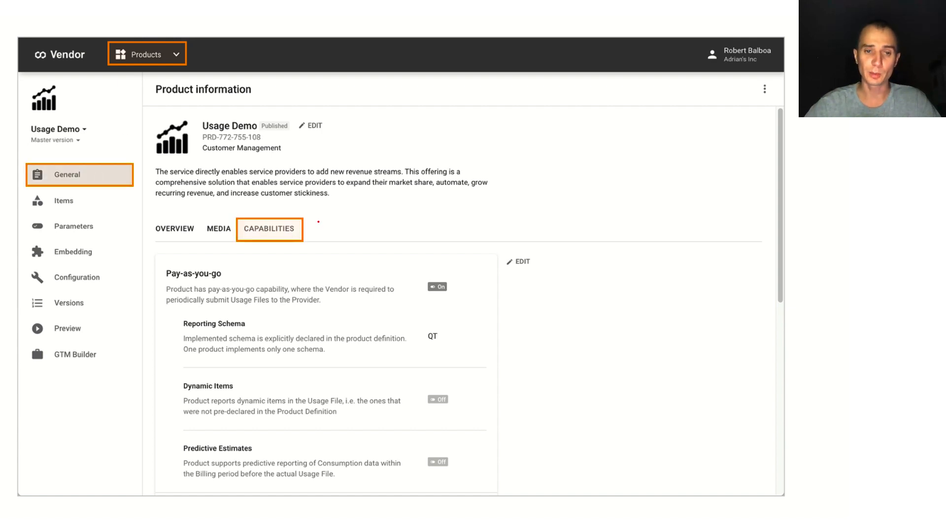
key("Right")
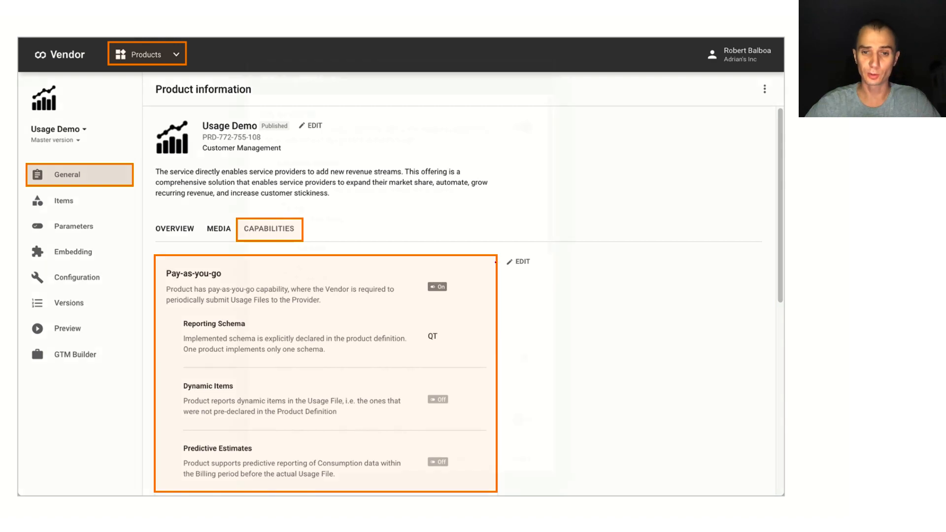
key("Right")
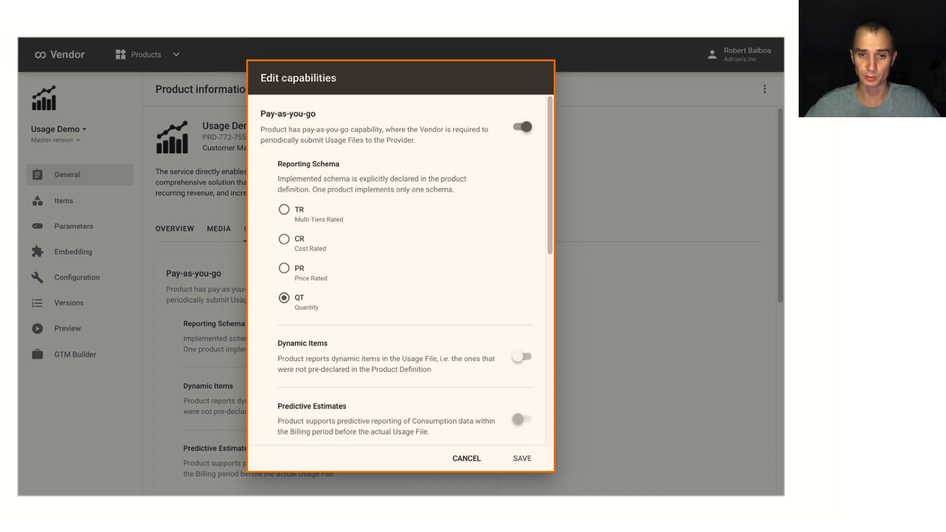
key("Right")
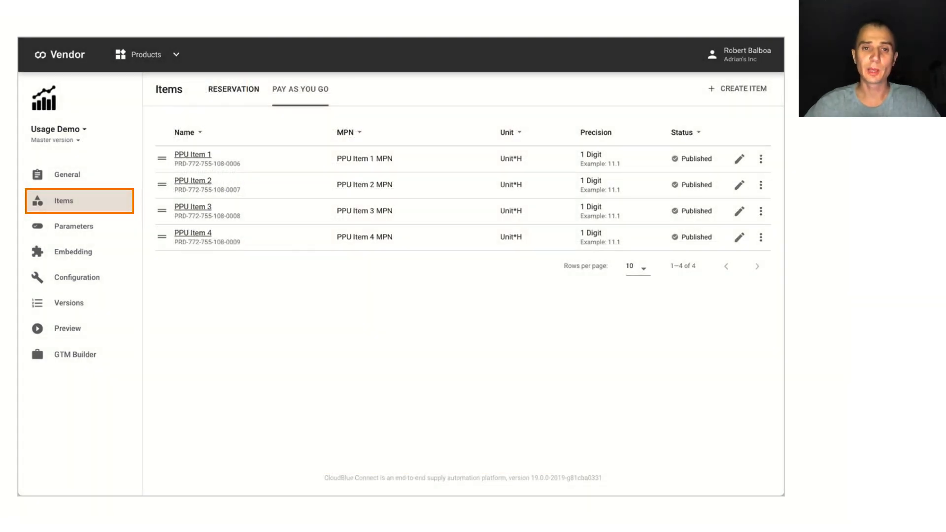
Point out the pay-as-you-go item list and the items' precision values
left_click_drag(337, 81, 328, 68)
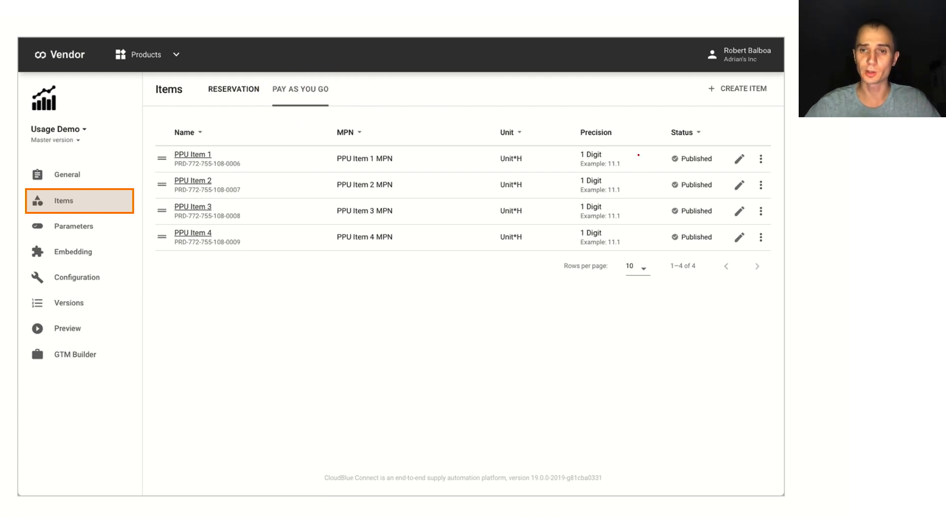
mouse_move(638, 155)
left_mouse_down()
mouse_move(571, 115)
mouse_move(639, 151)
left_mouse_up()
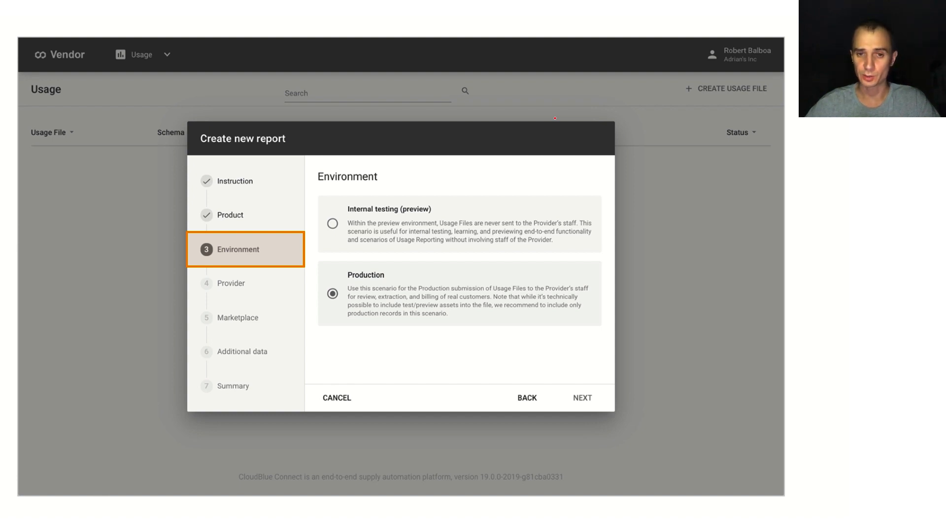
Choose Mighty Mick's LLC as provider and Germany as marketplace, reaching the Additional data step
key("Right")
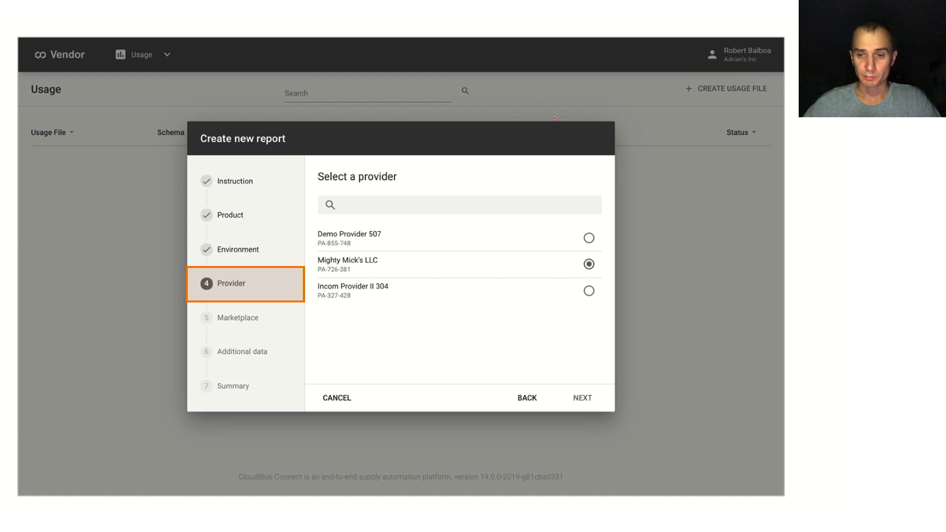
key("Right")
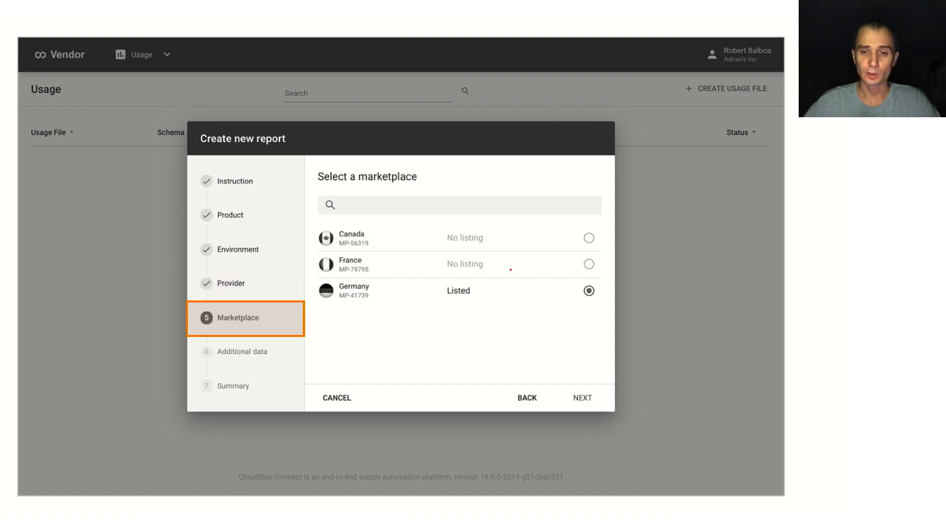
mouse_move(485, 282)
left_mouse_down()
mouse_move(419, 294)
mouse_move(483, 281)
left_mouse_up()
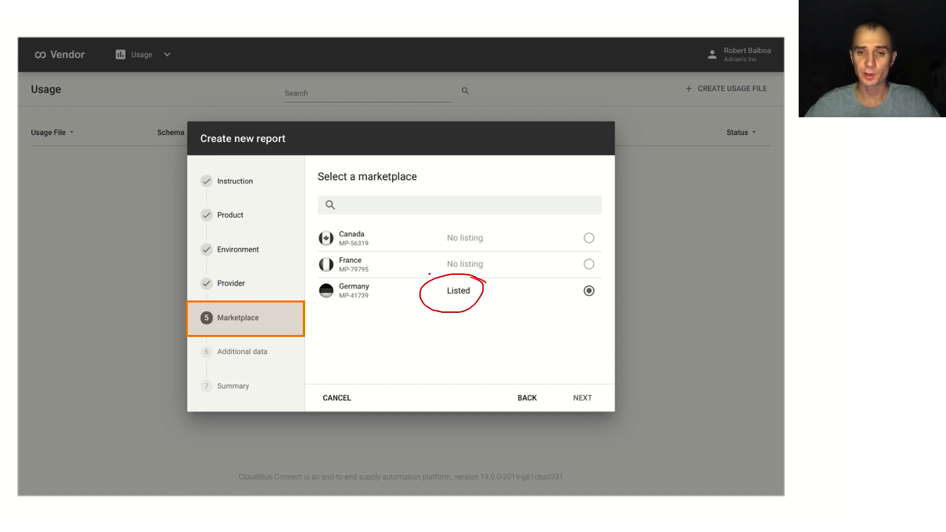
key("e")
key("Right")
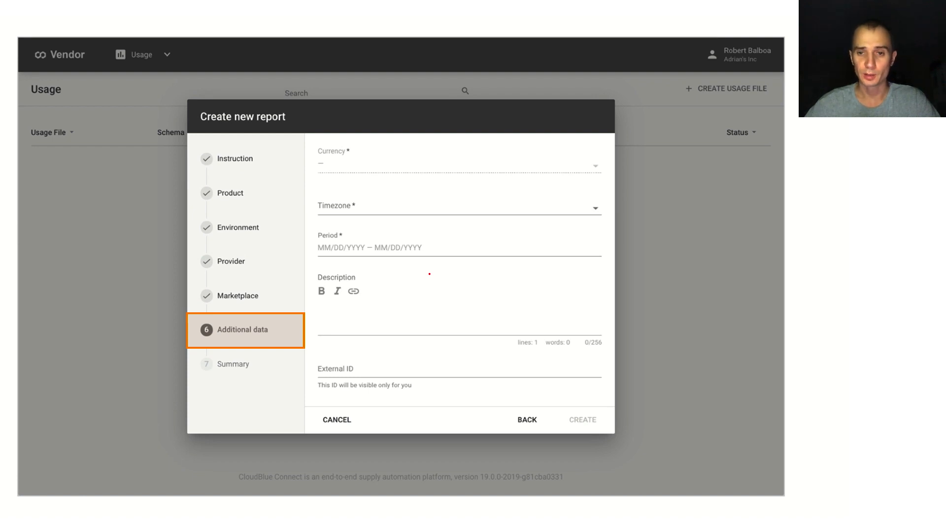
Show Pacific/Midway timezone and 04/01/2020–04/30/2020 period, noting the still-empty Currency field
key("Right")
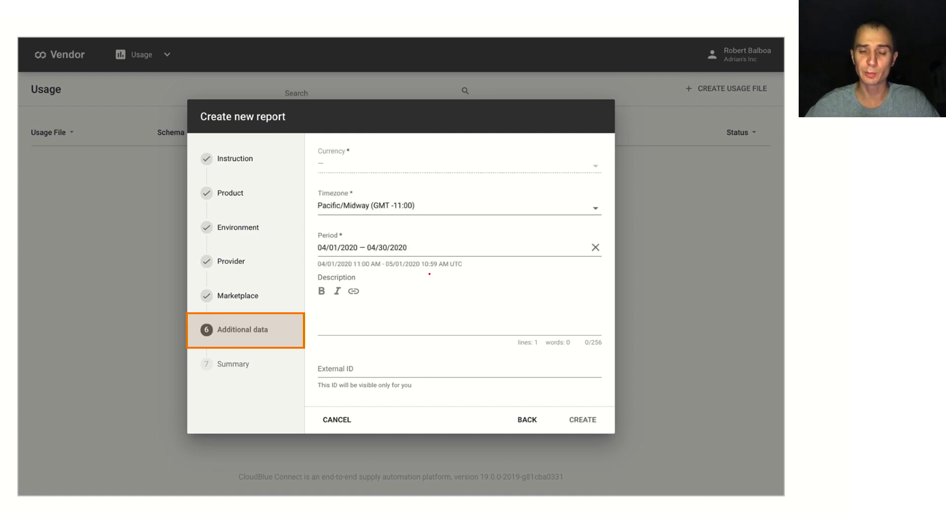
mouse_move(401, 228)
left_mouse_down()
mouse_move(349, 229)
mouse_move(374, 225)
left_mouse_up()
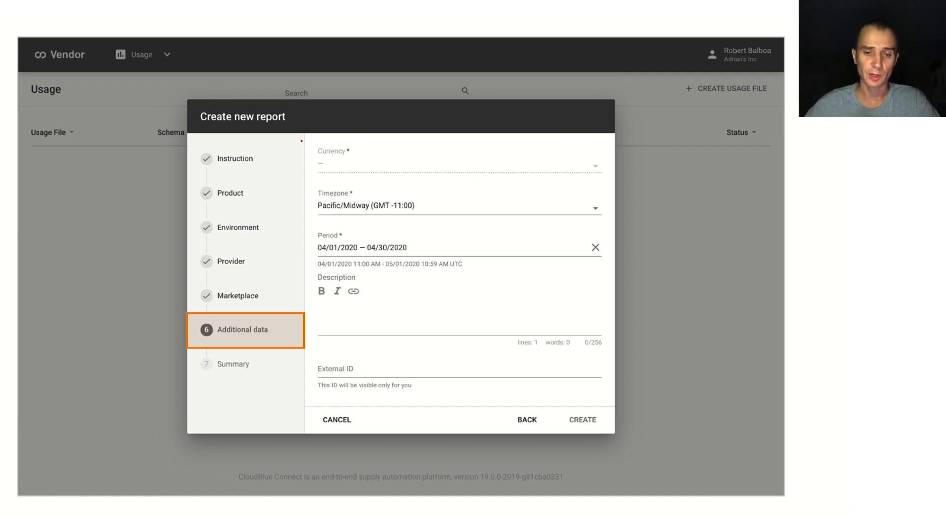
mouse_move(369, 137)
left_mouse_down()
mouse_move(344, 136)
mouse_move(380, 139)
left_mouse_up()
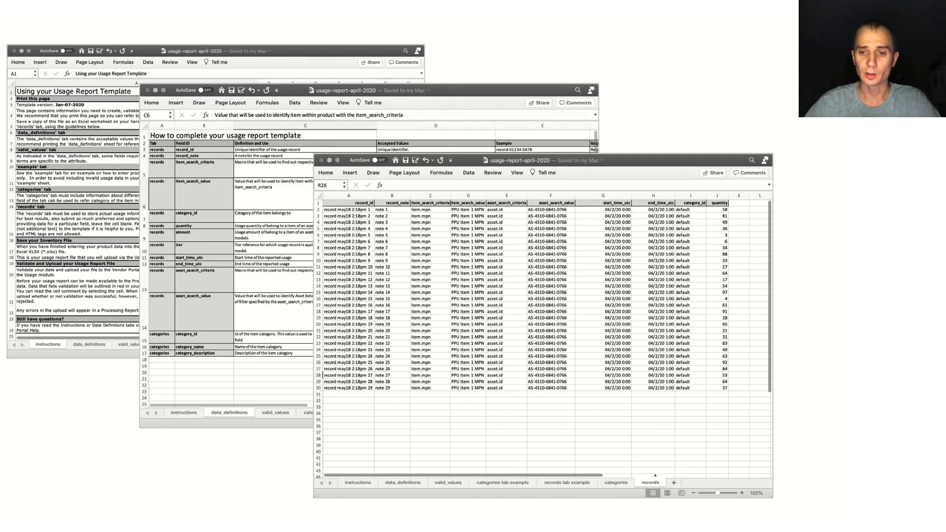
Point out the records sheet and trace its item and quantity columns
mouse_move(658, 474)
left_mouse_down()
mouse_move(668, 485)
mouse_move(650, 465)
left_mouse_up()
mouse_move(611, 194)
left_mouse_down()
mouse_move(352, 228)
mouse_move(732, 347)
mouse_move(538, 179)
left_mouse_up()
key("e")
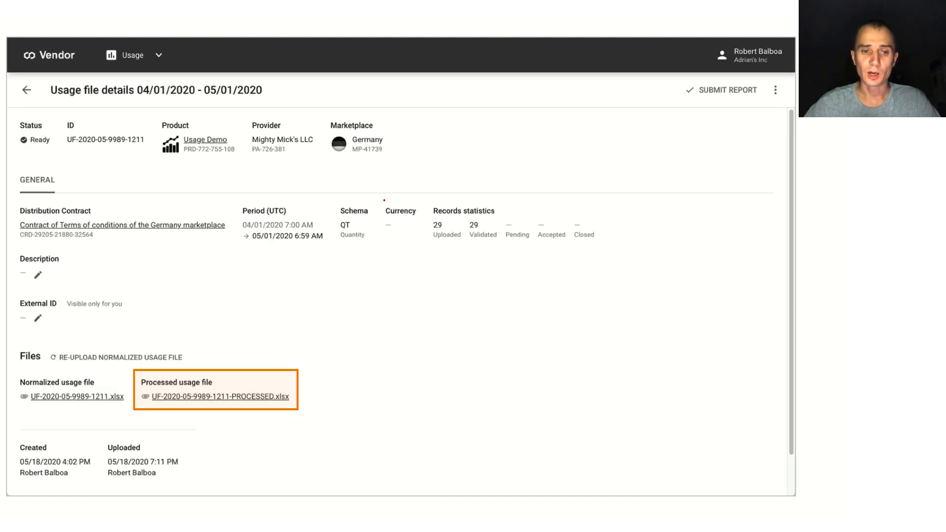
Point out the processed usage file and its 29 validated records
left_click_drag(269, 329, 263, 365)
mouse_move(259, 355)
left_mouse_down()
mouse_move(263, 365)
mouse_move(271, 359)
left_mouse_up()
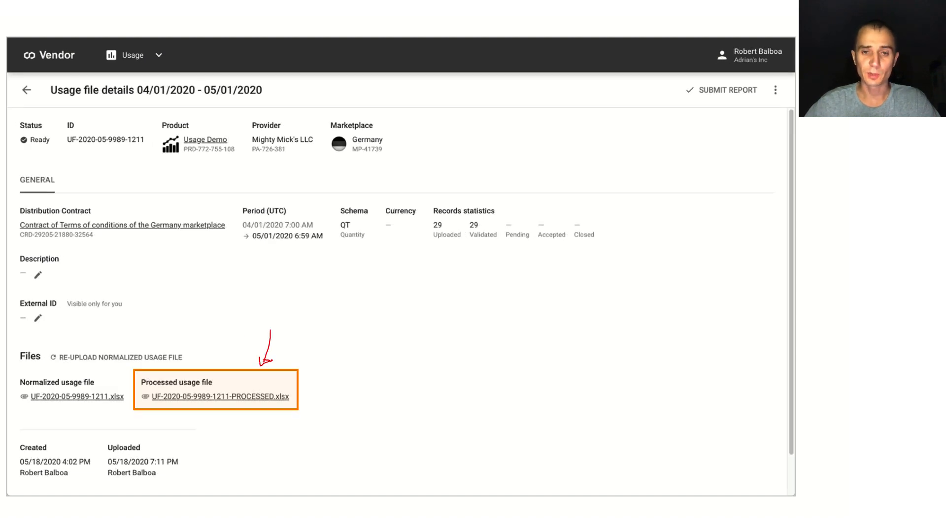
key("e")
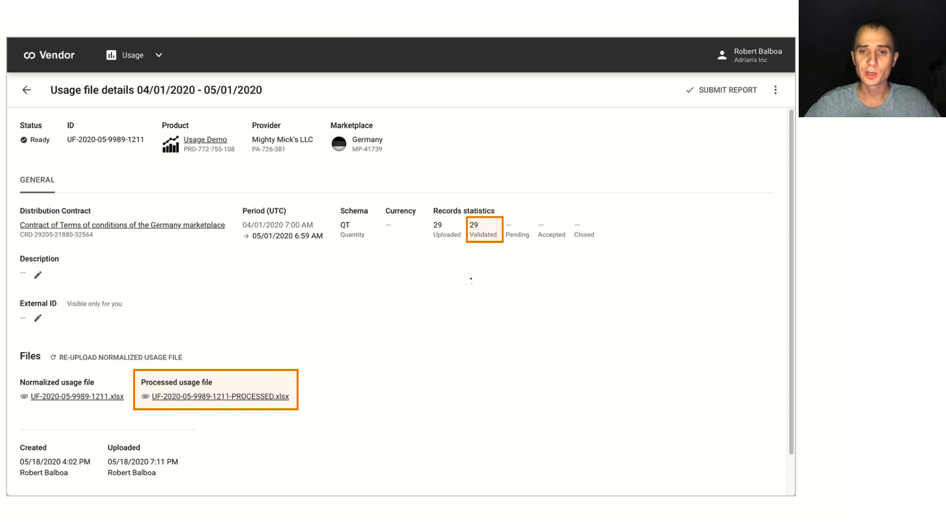
left_click_drag(471, 283, 481, 252)
mouse_move(473, 262)
left_mouse_down()
mouse_move(485, 262)
mouse_move(475, 259)
left_mouse_up()
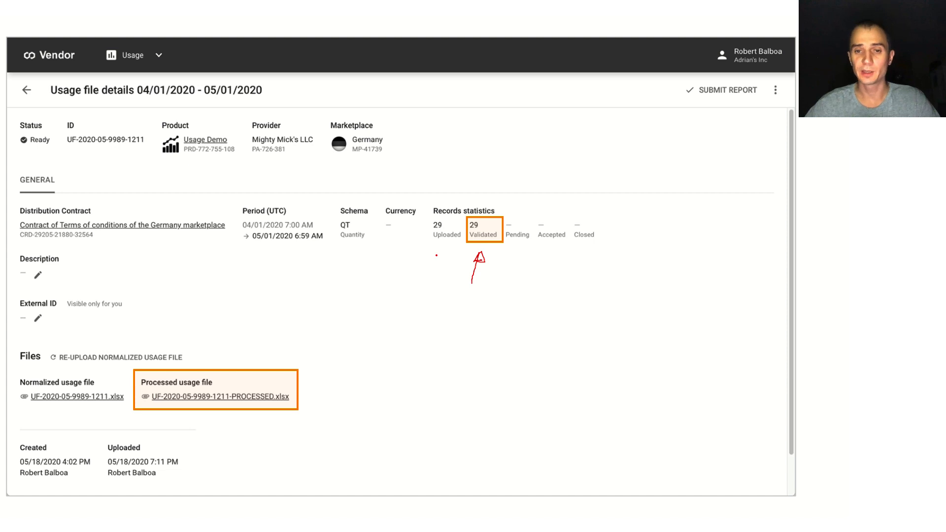
key("e")
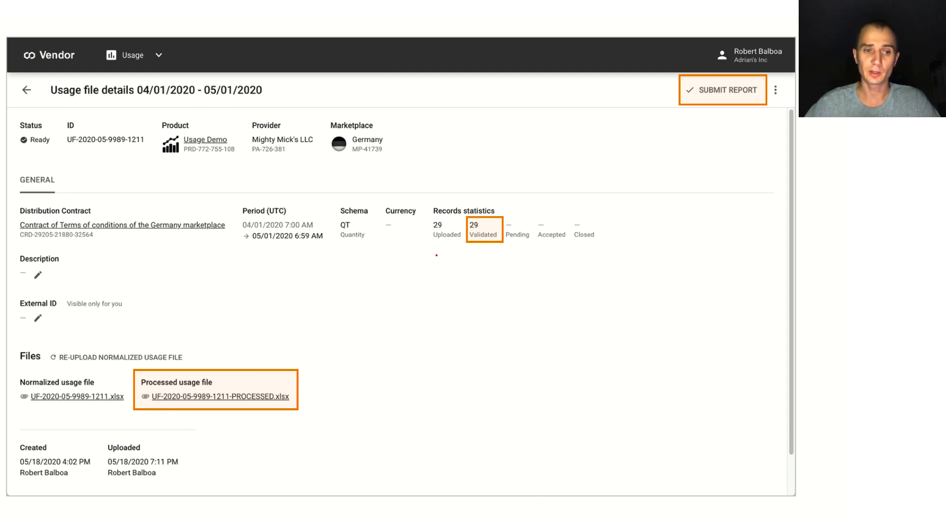
Submit the April 2020 usage report, show its Pending status, and advance to the Usage Flow
key("Right")
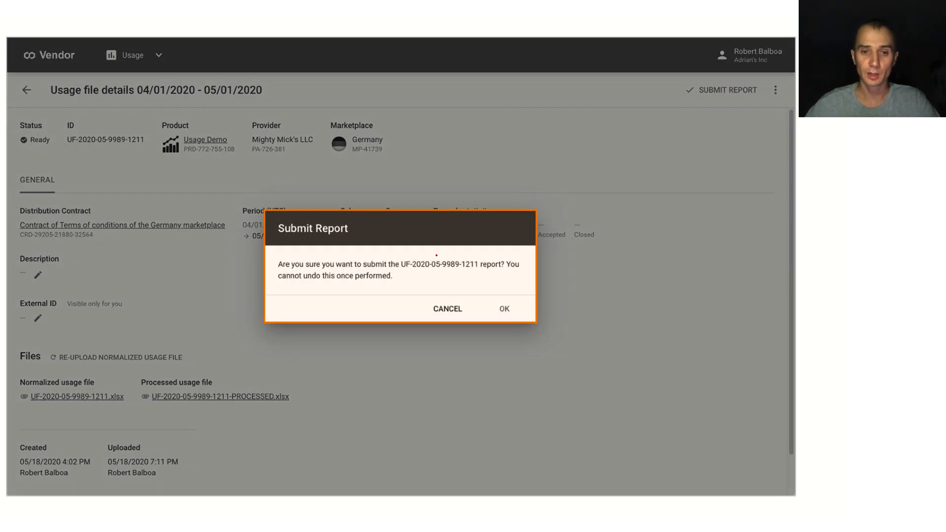
key("Right")
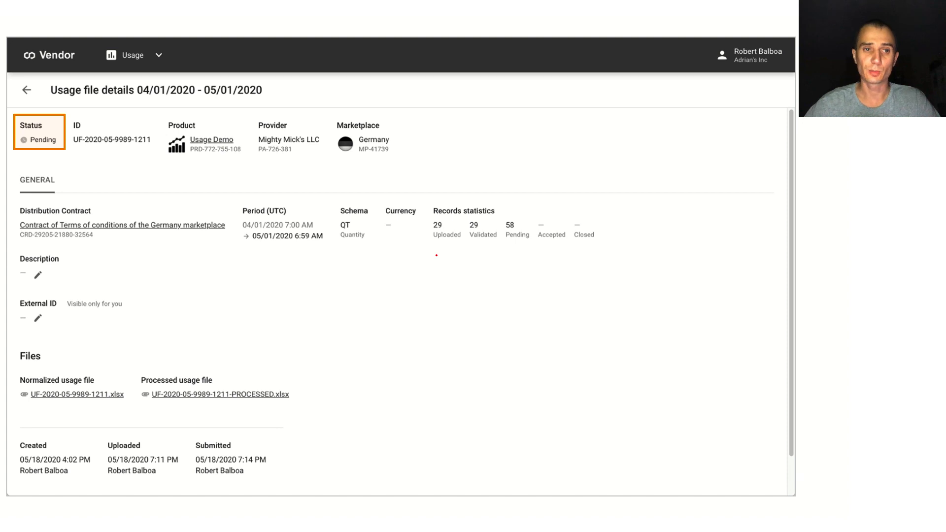
mouse_move(19, 159)
left_mouse_down()
mouse_move(6, 191)
mouse_move(21, 167)
left_mouse_up()
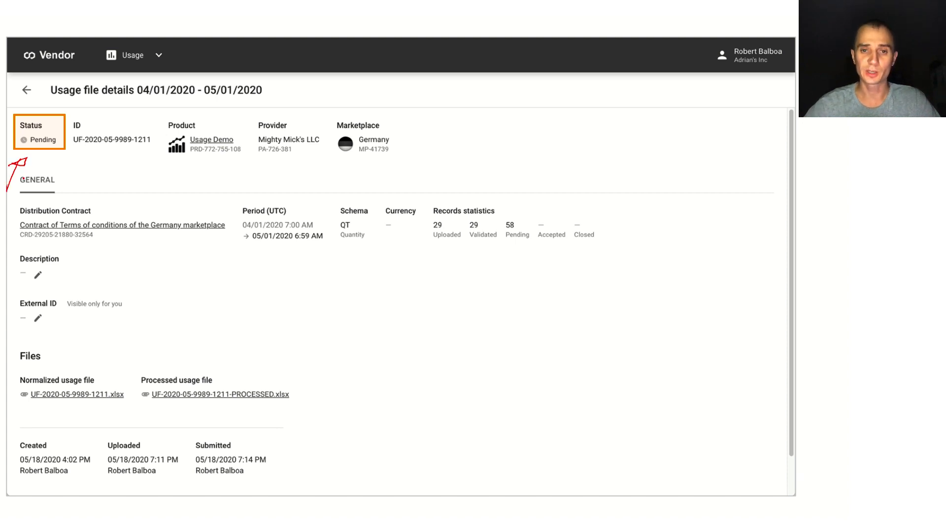
key("Right")
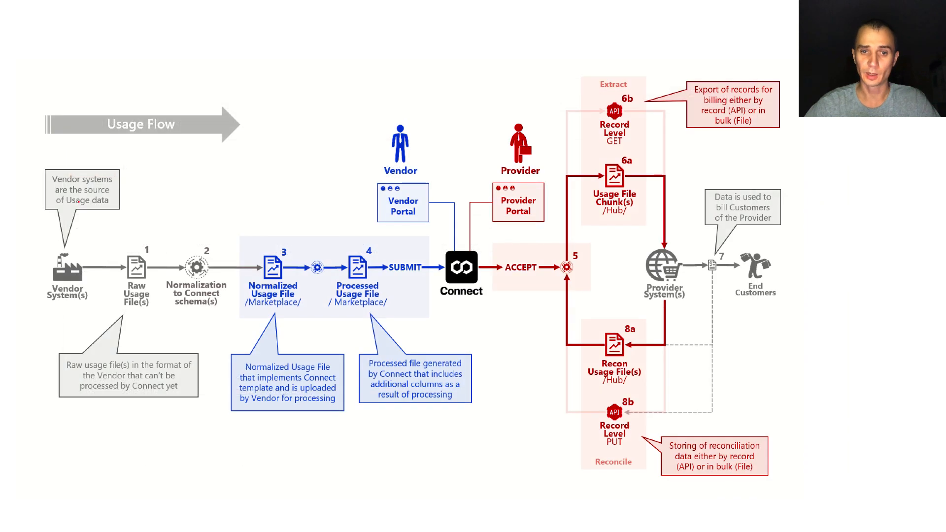
Outline the vendor steps 1–4 of the Usage Flow in red, then erase
key("Right")
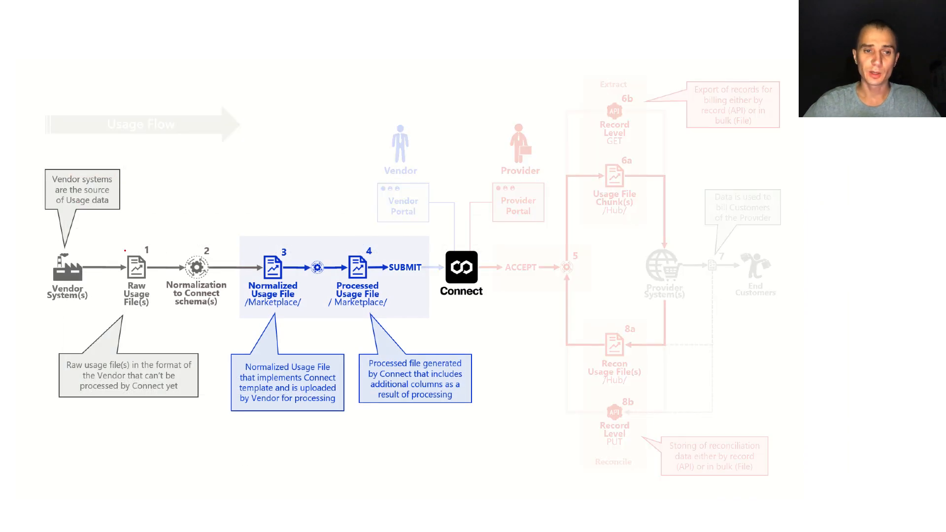
mouse_move(125, 245)
left_mouse_down()
mouse_move(237, 230)
mouse_move(438, 229)
mouse_move(438, 245)
left_mouse_up()
left_click_drag(435, 297, 403, 327)
mouse_move(343, 335)
left_mouse_down()
mouse_move(150, 335)
mouse_move(98, 290)
left_mouse_up()
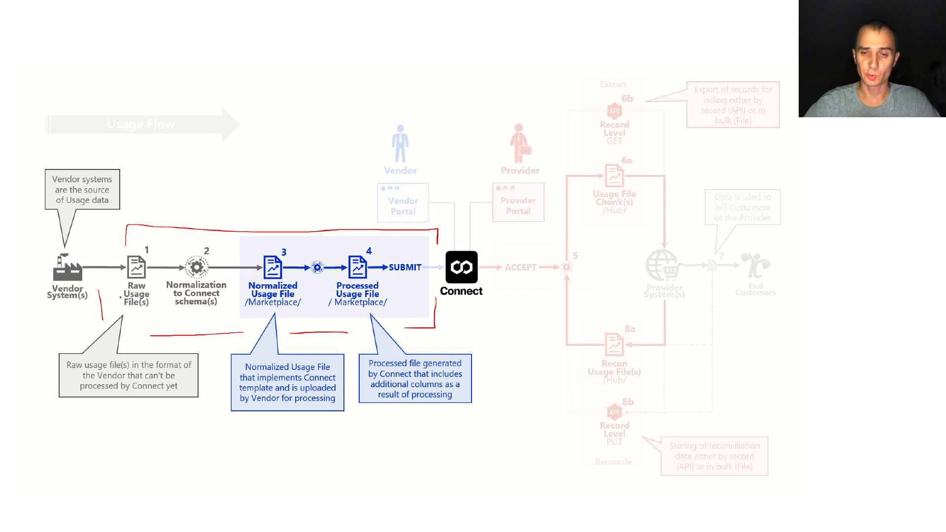
key("e")
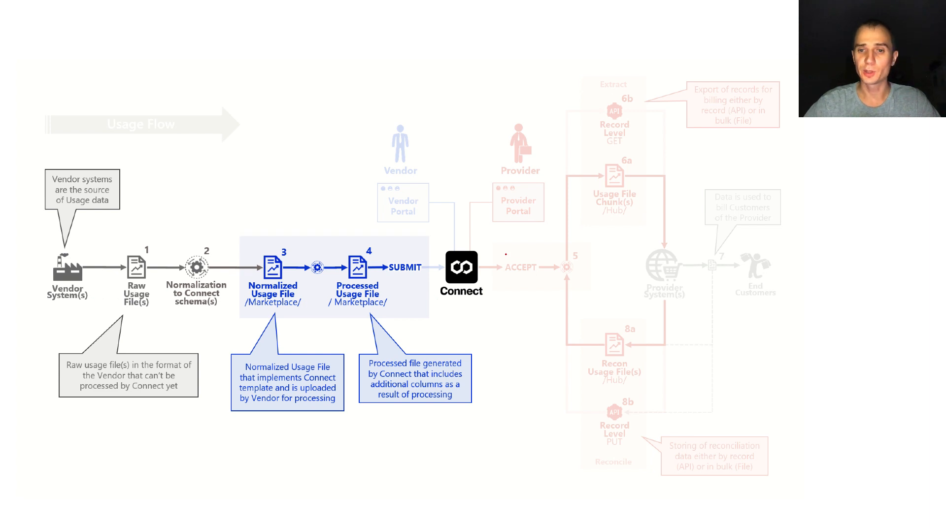
Bracket the ACCEPT stage and circle the Provider figure, then move to the Provider Portal title
left_click_drag(500, 247, 541, 241)
mouse_move(504, 276)
left_mouse_down()
mouse_move(502, 293)
mouse_move(541, 290)
left_mouse_up()
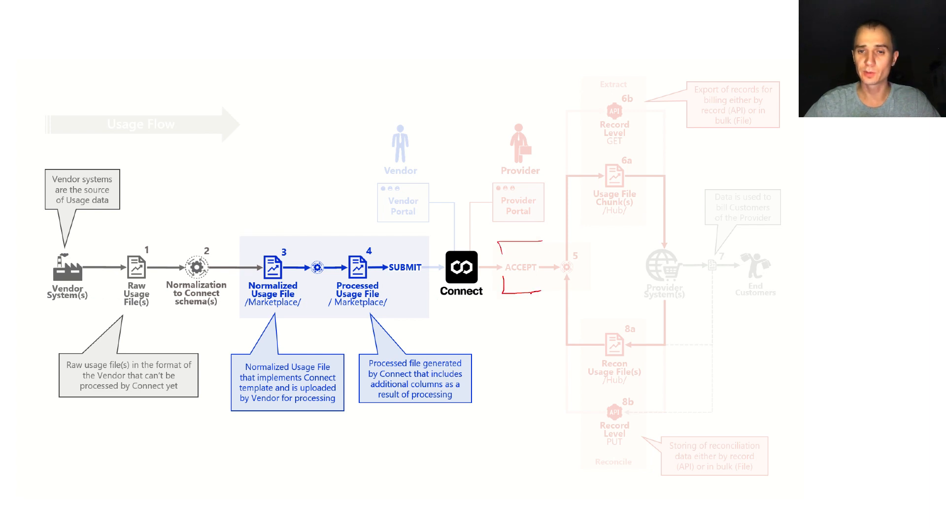
mouse_move(535, 114)
left_mouse_down()
mouse_move(480, 126)
mouse_move(546, 120)
left_mouse_up()
key("e")
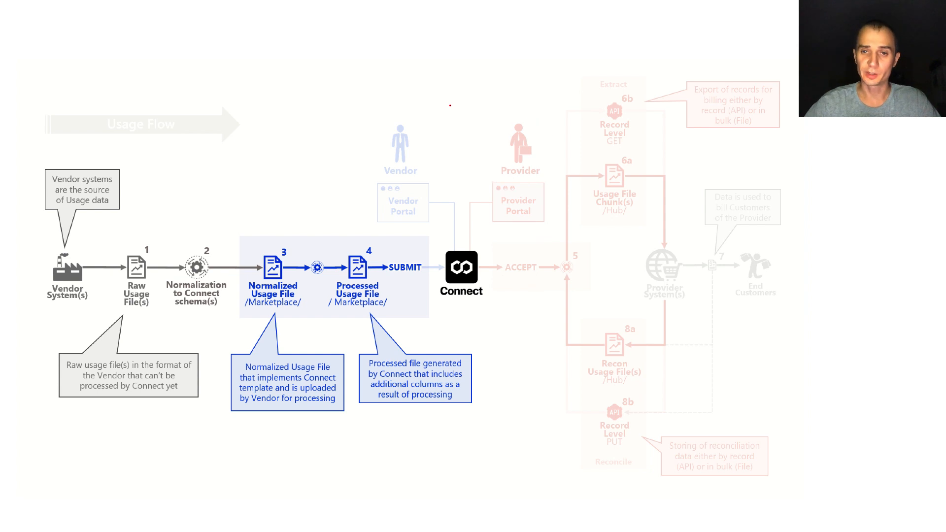
key("Right")
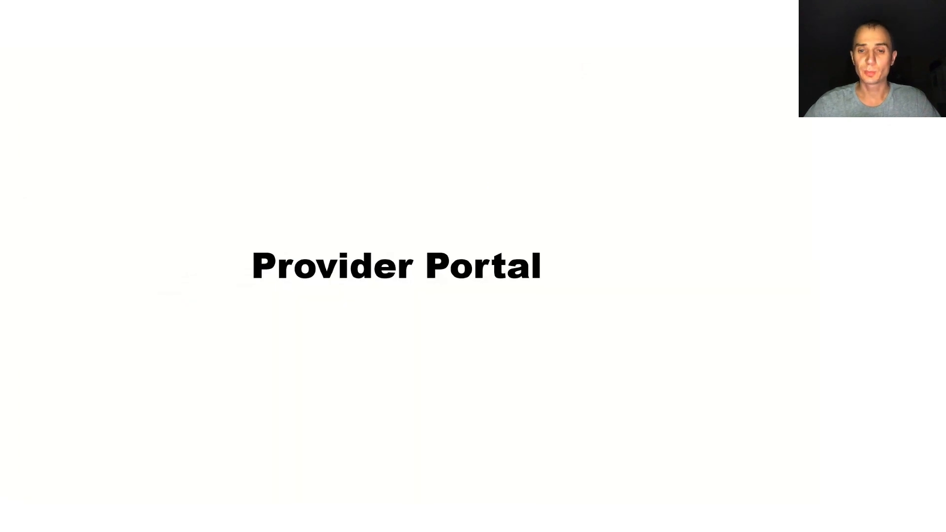
Open the Provider's Usage module and the pending 04/01/2020–05/01/2020 usage file details
key("Right")
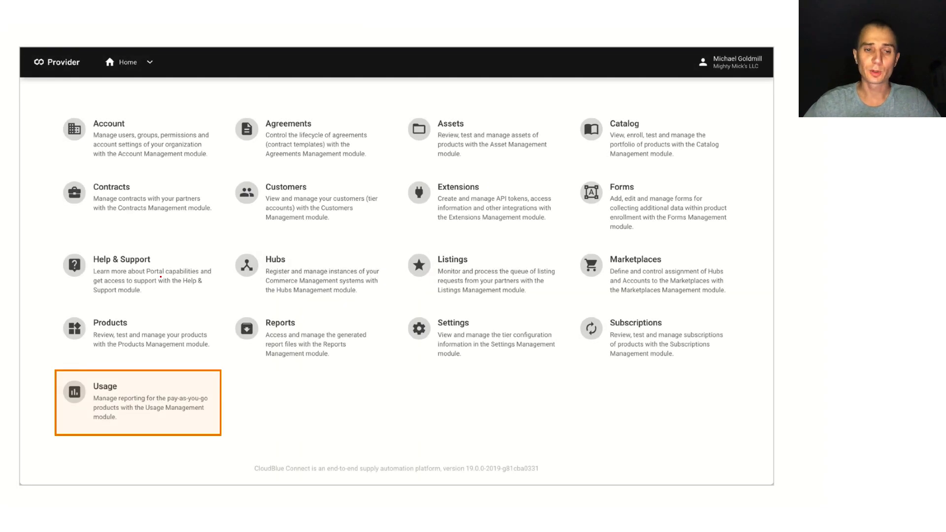
left_click_drag(35, 327, 50, 362)
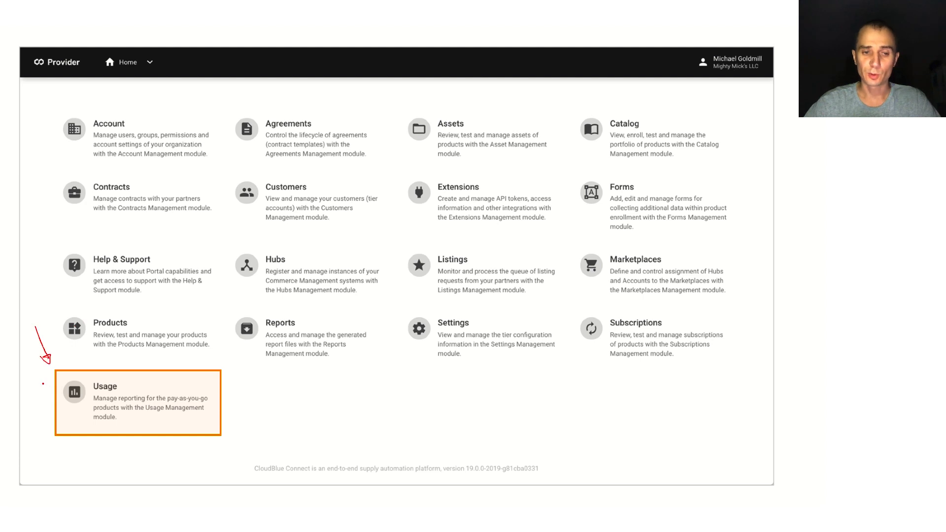
key("e")
key("Right")
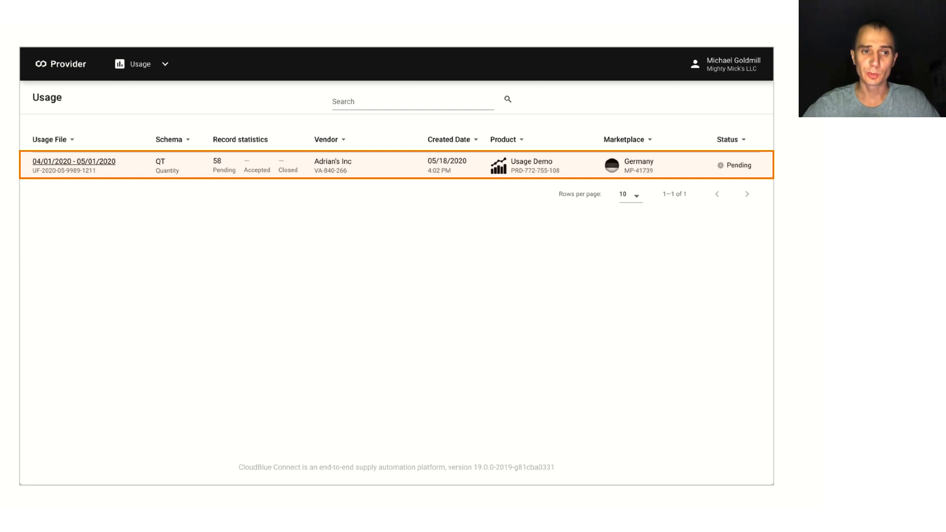
left_click_drag(1, 162, 12, 161)
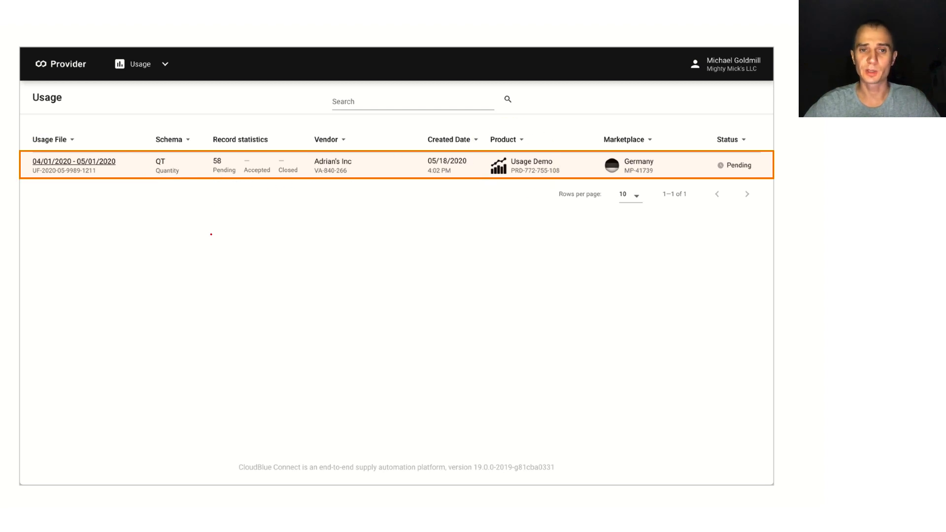
key("Right")
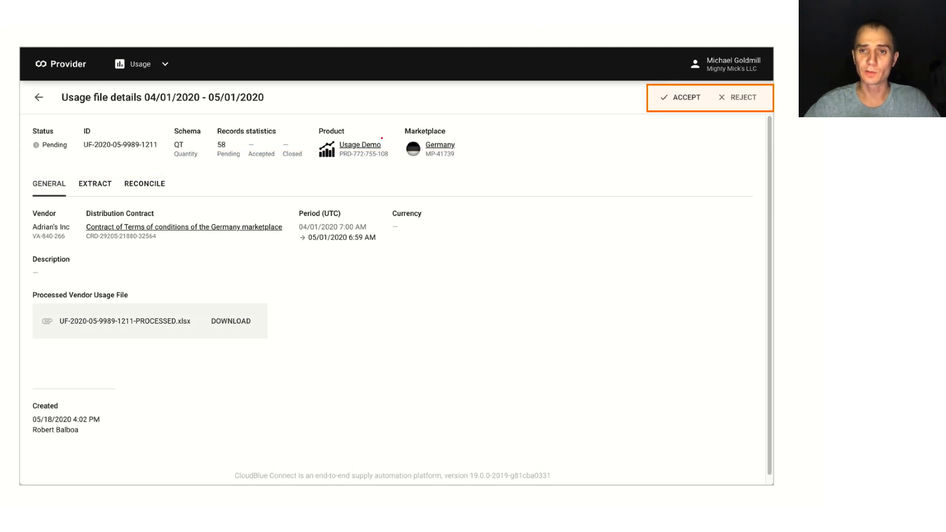
Mark the ACCEPT option on the pending usage file's details
mouse_move(712, 100)
left_mouse_down()
mouse_move(696, 79)
mouse_move(698, 86)
left_mouse_up()
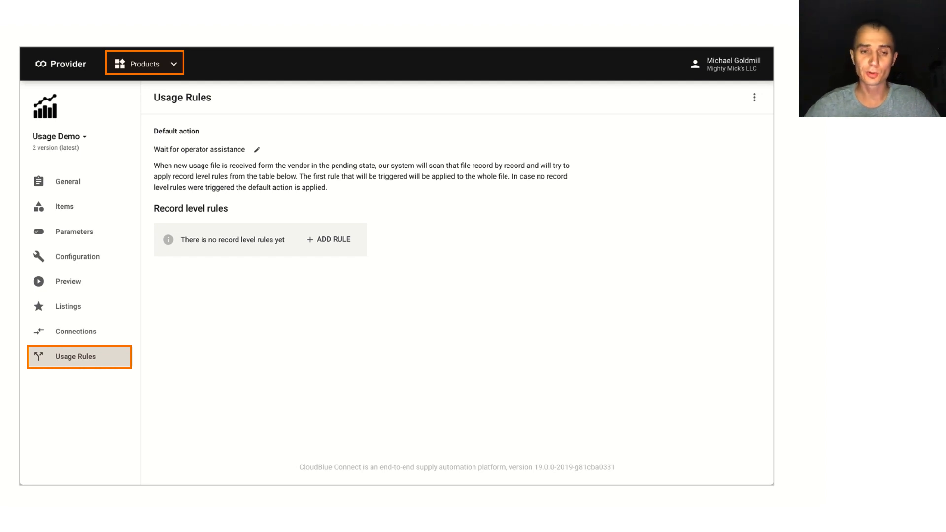
Circle the empty record level rules area on the Usage Rules page
mouse_move(286, 215)
left_mouse_down()
mouse_move(198, 212)
mouse_move(353, 260)
mouse_move(255, 225)
left_mouse_up()
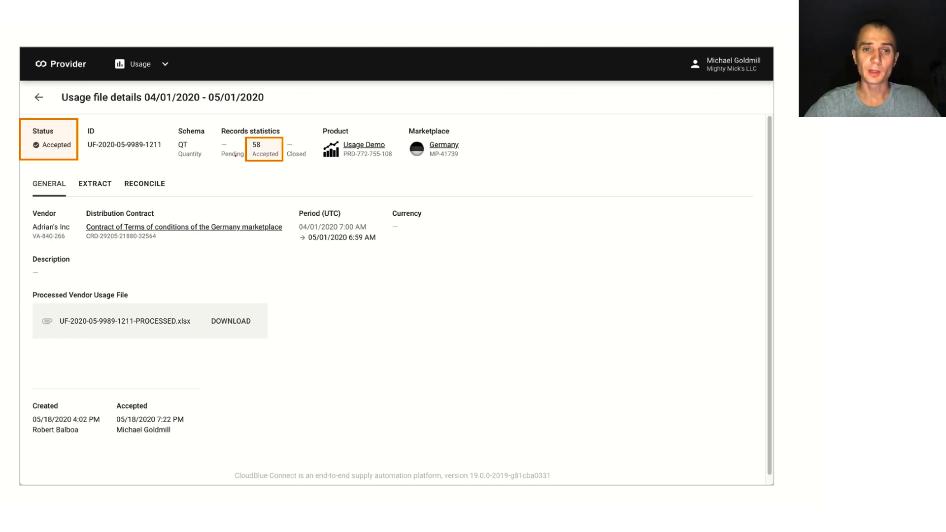
Mark the 58 accepted records, then show the extract chunk table and highlight its EU ERP hub
left_click_drag(263, 191, 264, 178)
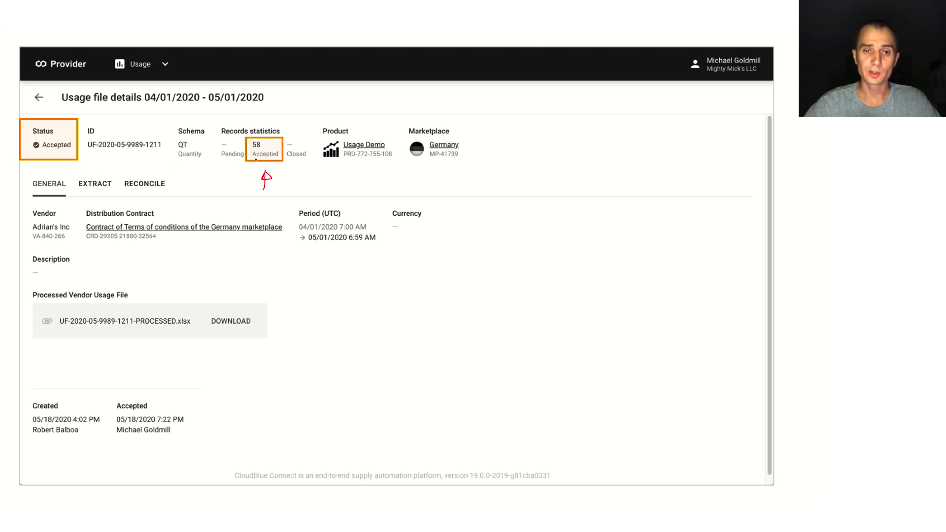
key("Right")
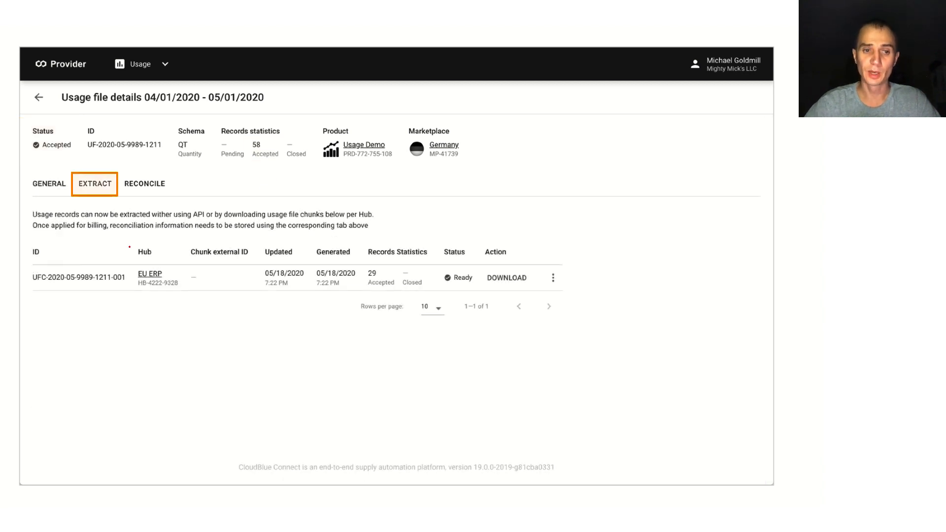
left_click_drag(0, 274, 17, 279)
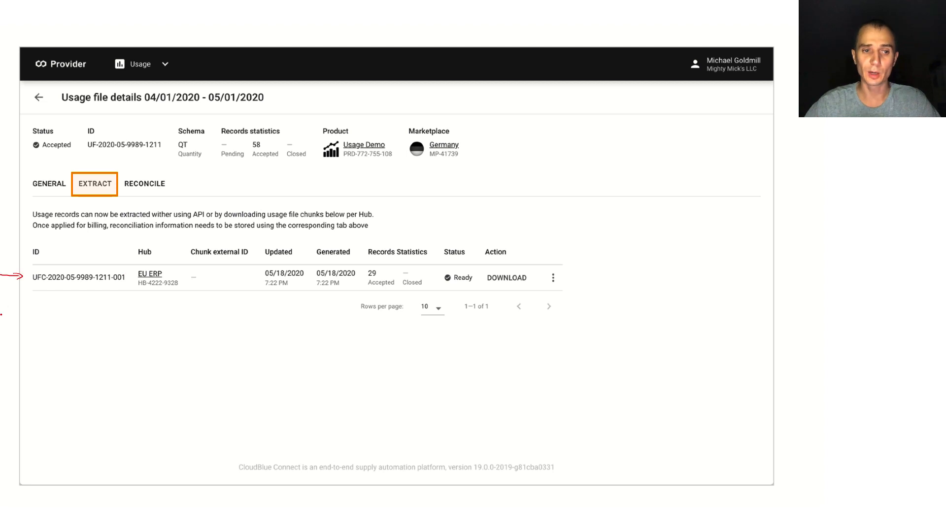
left_click_drag(0, 311, 23, 310)
left_click_drag(19, 308, 24, 313)
left_click_drag(0, 343, 28, 343)
left_click_drag(28, 343, 22, 347)
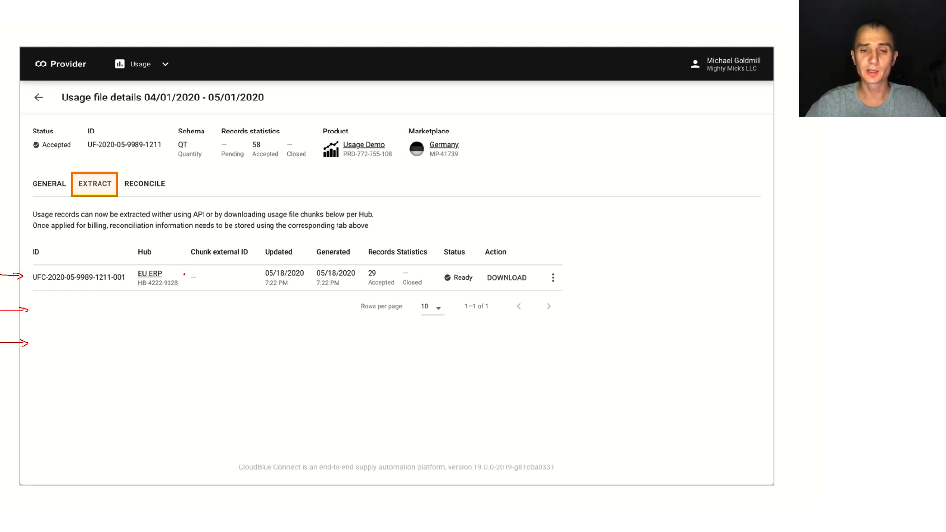
mouse_move(180, 266)
left_mouse_down()
mouse_move(165, 301)
mouse_move(180, 265)
left_mouse_up()
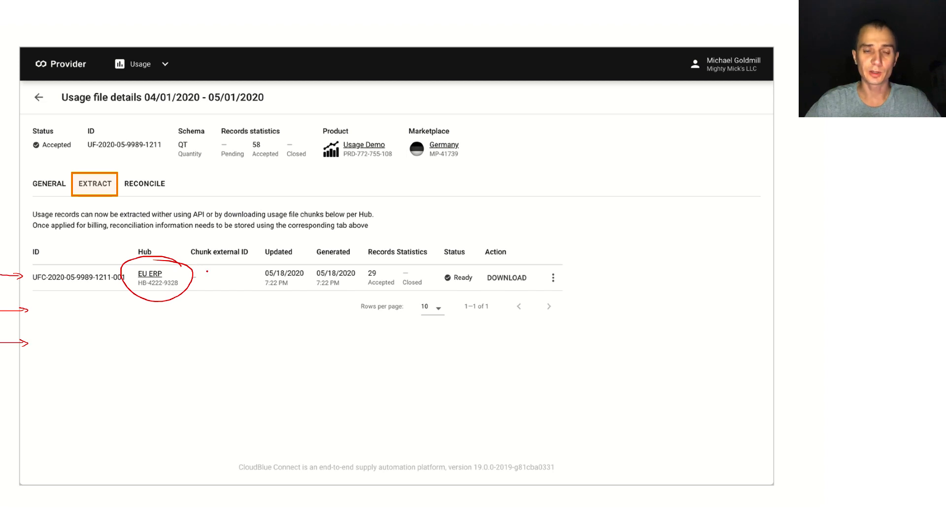
Clear the annotations and briefly mark the Ready chunk's DOWNLOAD action
key("e")
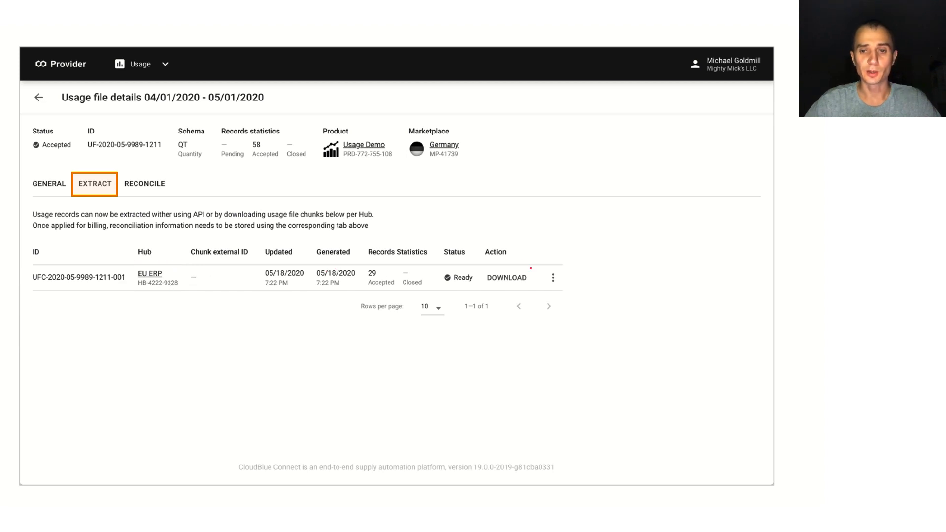
mouse_move(530, 269)
left_mouse_down()
mouse_move(517, 294)
mouse_move(537, 259)
left_mouse_up()
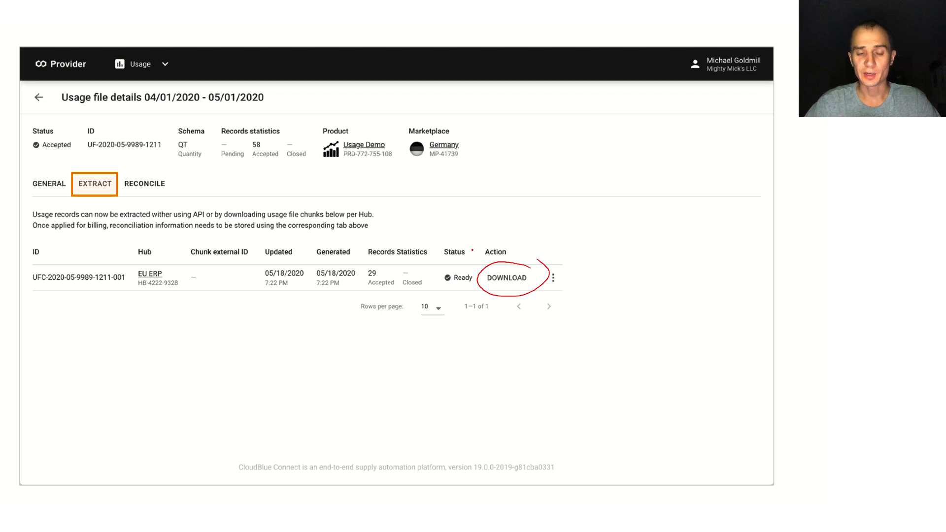
key("e")
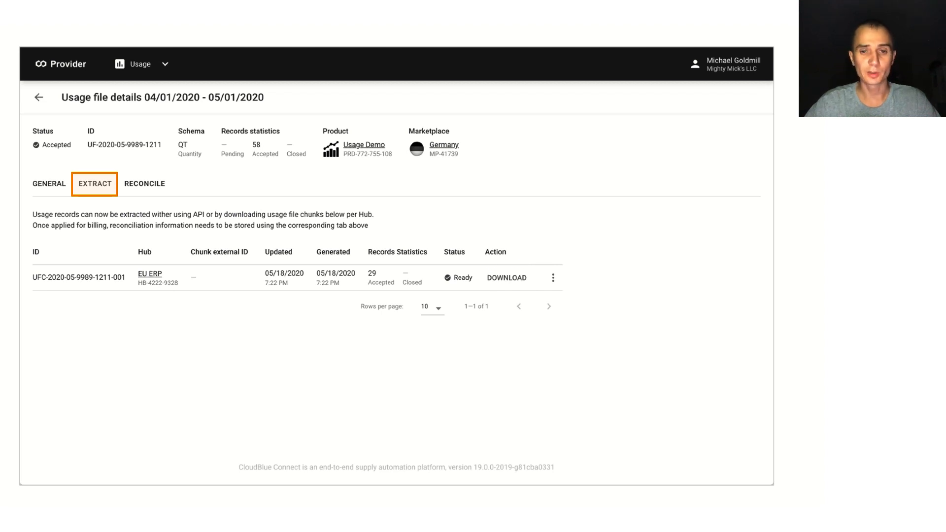